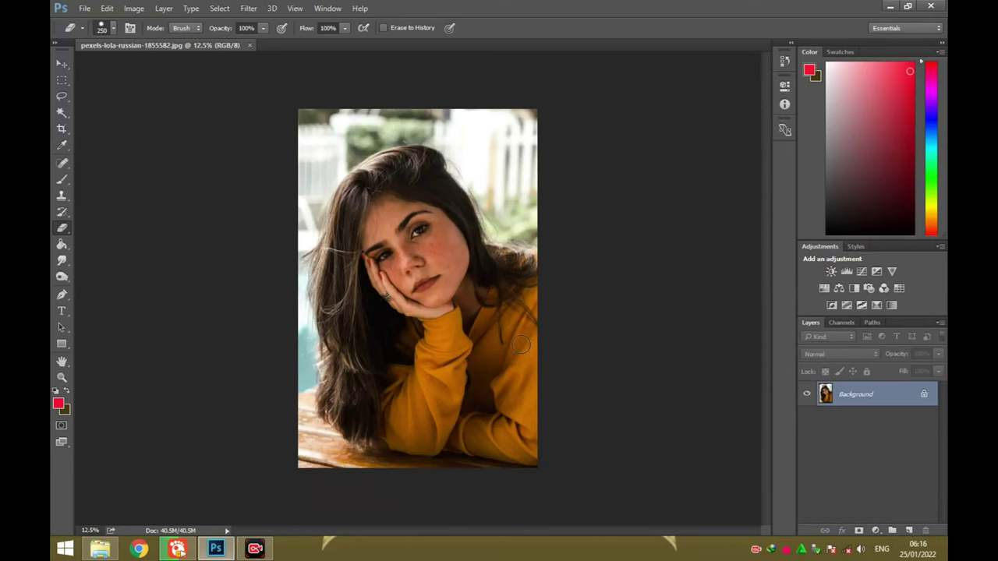
# Apply a Levels adjustment with the midtone input raised to 1.20 to brighten the portrait.
pyautogui.scroll(2, 521, 344)
pyautogui.click(107, 8)
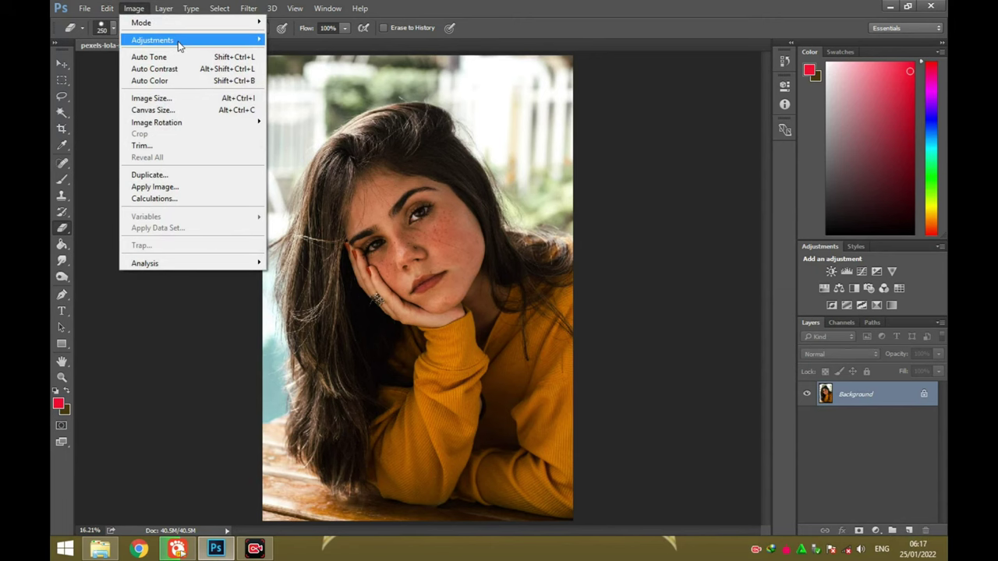
pyautogui.click(299, 74)
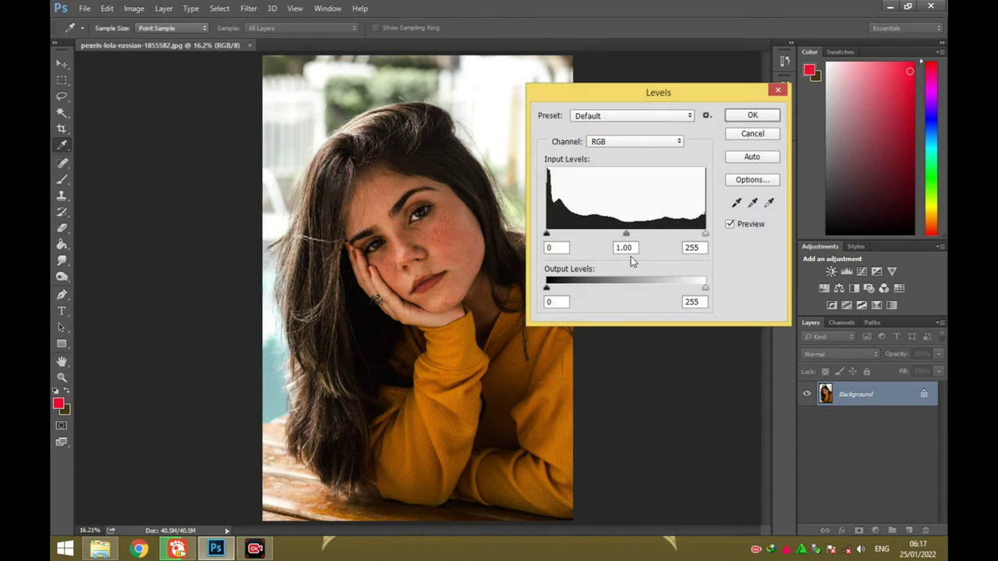
pyautogui.moveTo(626, 234); pyautogui.dragTo(615, 235)
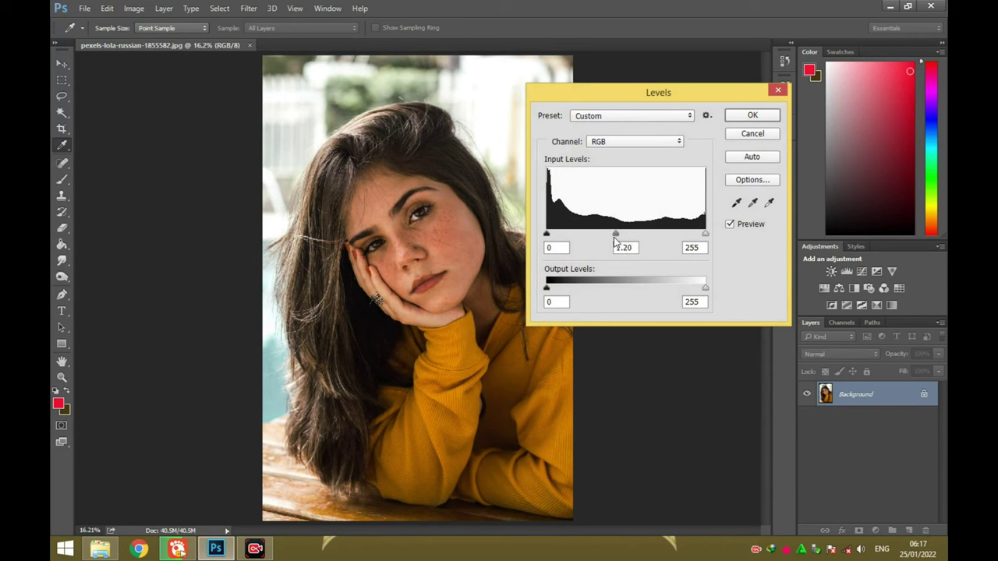
pyautogui.click(752, 114)
# Add a Curves point lifted from input 111 to output 136 to brighten the midtones.
pyautogui.press('e')
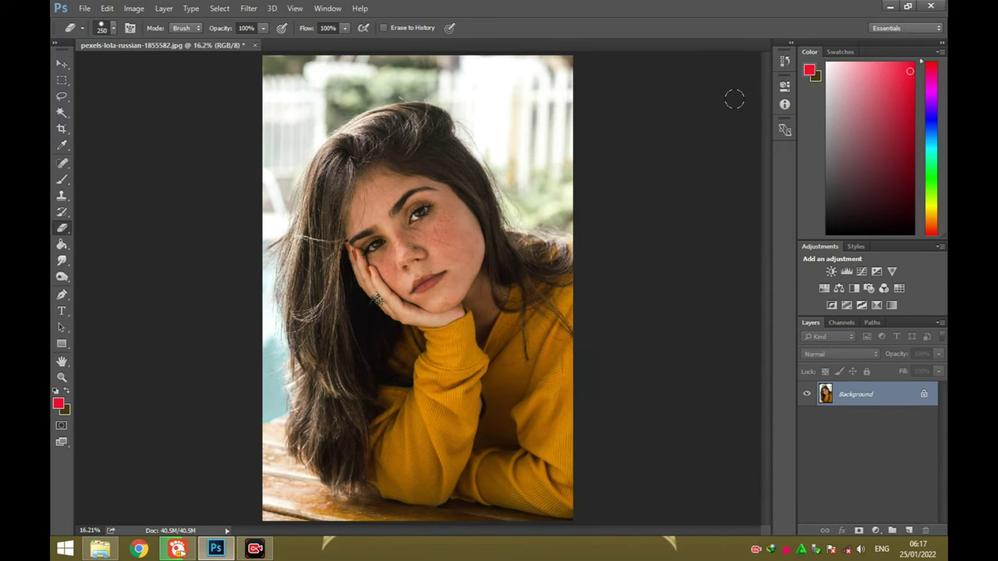
pyautogui.click(133, 8)
pyautogui.moveTo(153, 40)
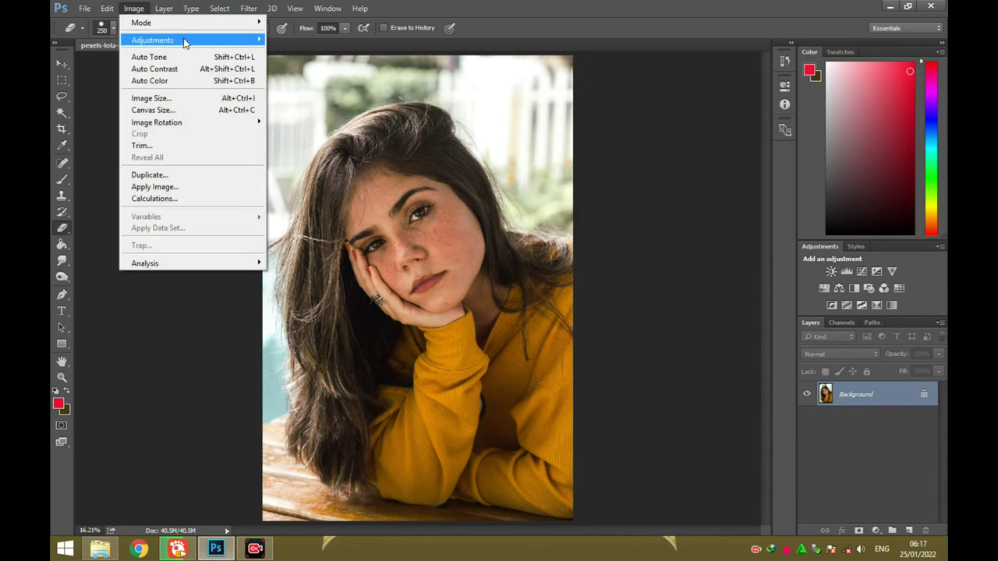
pyautogui.click(288, 63)
pyautogui.moveTo(603, 224); pyautogui.dragTo(601, 211)
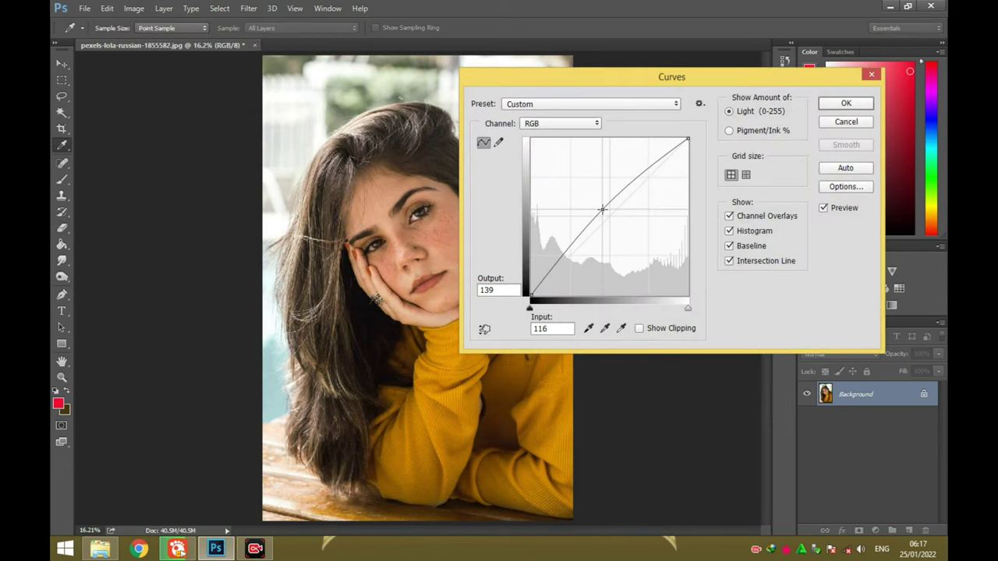
pyautogui.click(846, 103)
# Commit the Curves change, unlock the Background into Layer 0, and zoom into the face.
pyautogui.press('e')
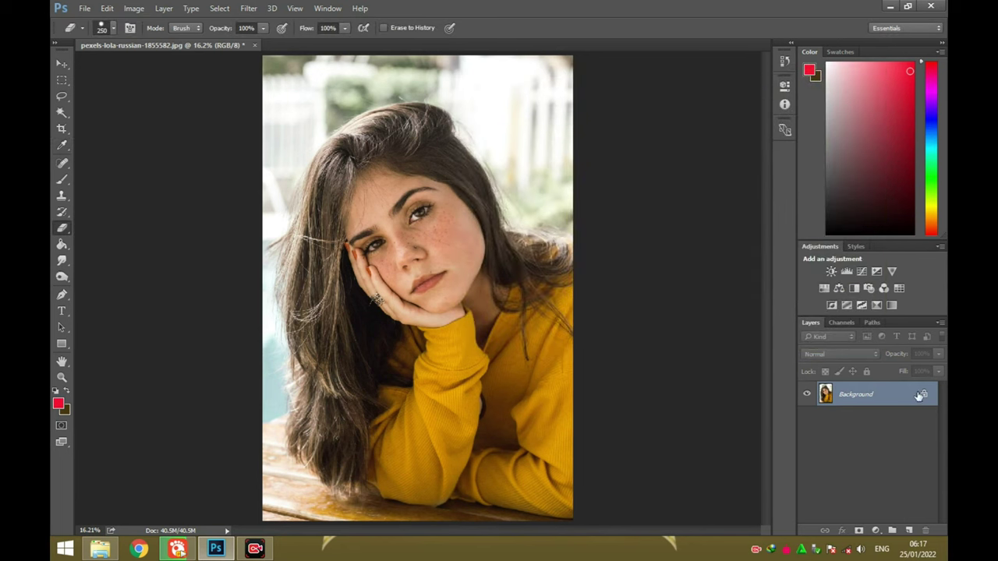
pyautogui.click(921, 396)
pyautogui.scroll(2, 392, 227)
pyautogui.scroll(2, 454, 253)
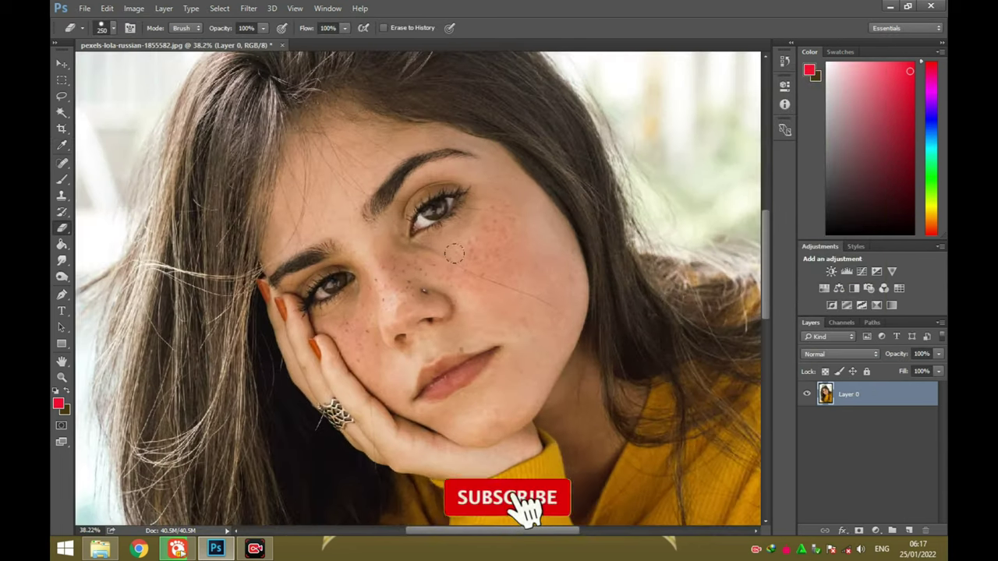
pyautogui.scroll(1, 431, 191)
pyautogui.scroll(1, 431, 191)
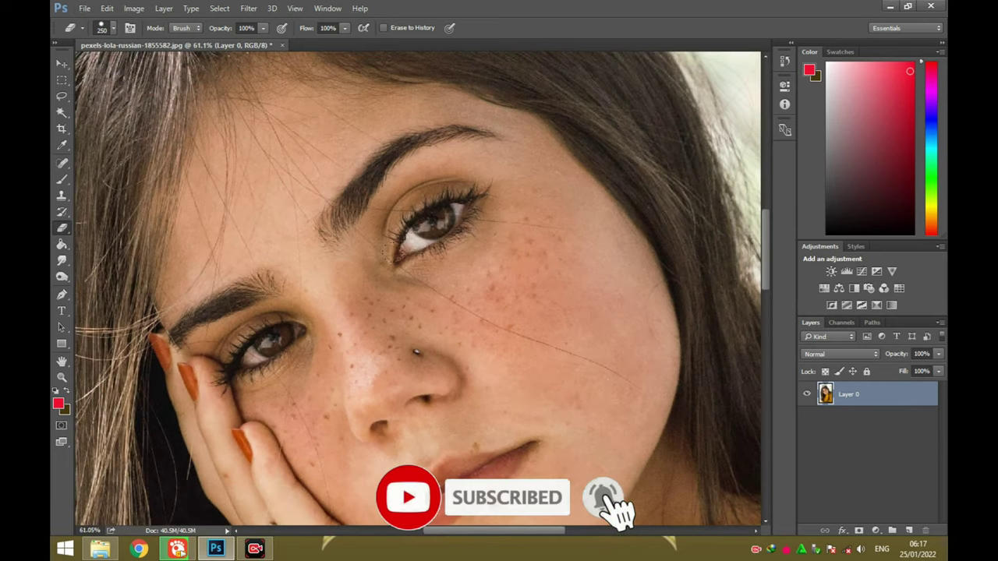
# Switch to the Mixer Brush with Wet 40%, Load 30%, Mix 45% and Flow 40%.
pyautogui.click(62, 178)
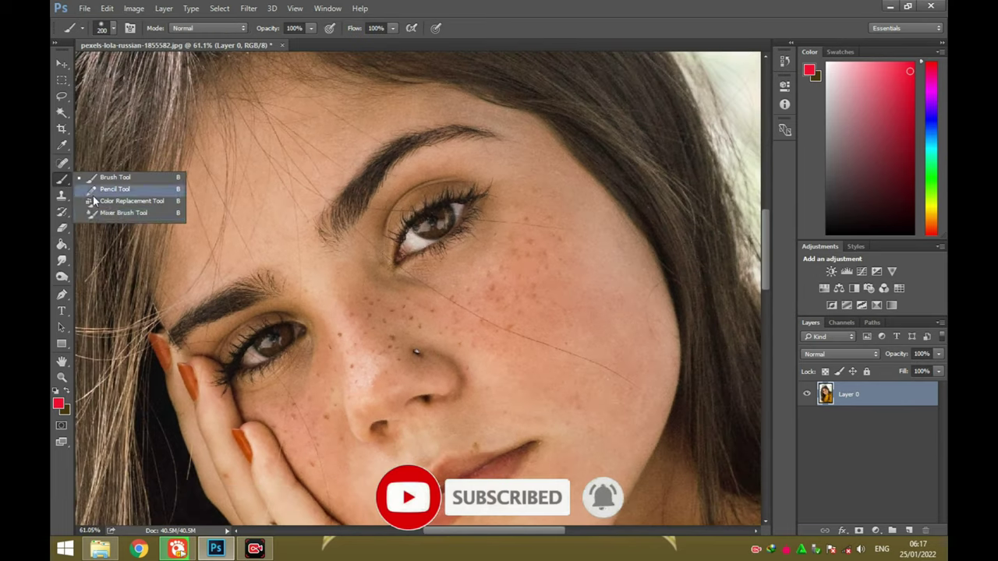
pyautogui.click(120, 213)
pyautogui.write('40')
pyautogui.press('Tab')
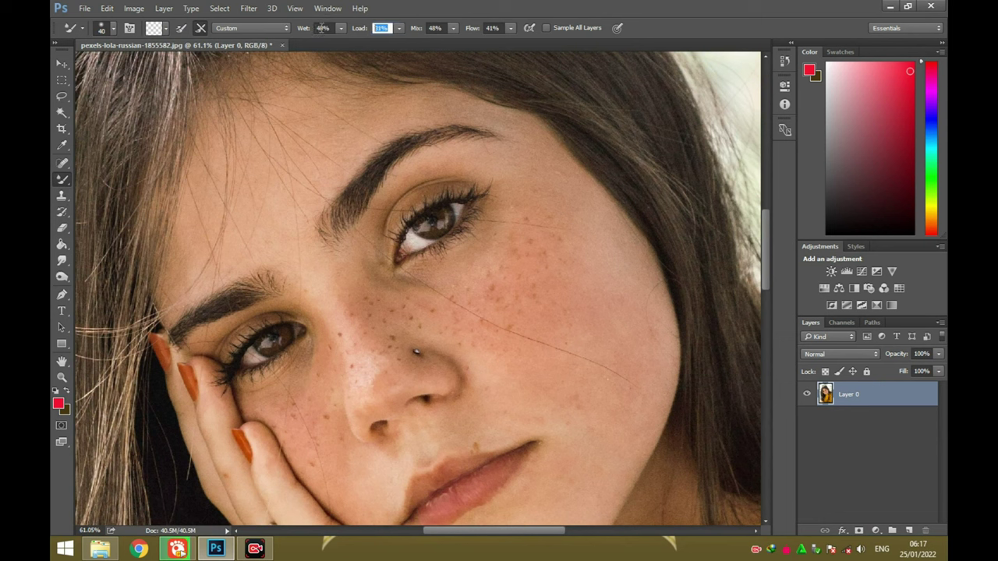
pyautogui.write('30')
pyautogui.press('Tab')
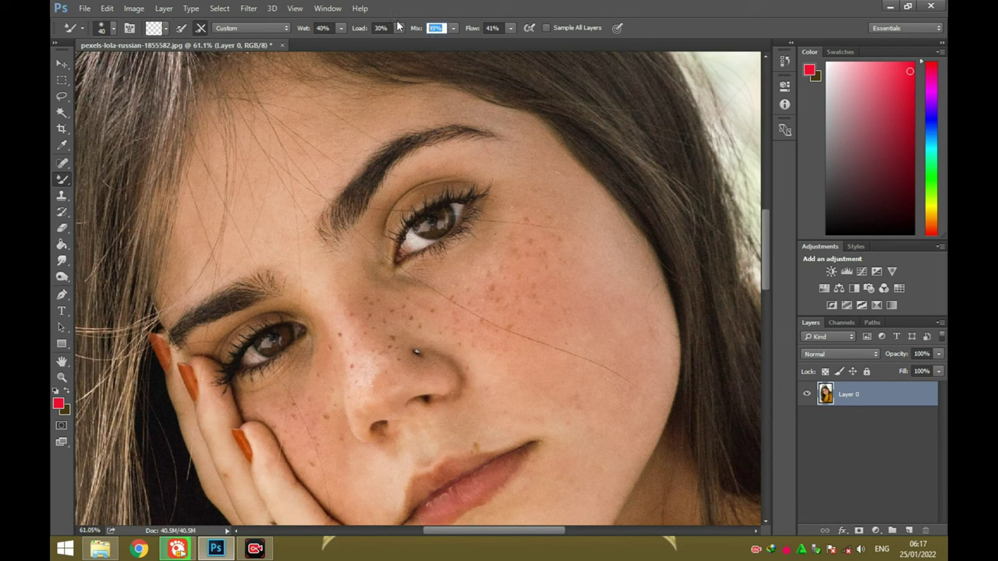
pyautogui.write('45')
pyautogui.press('Tab')
pyautogui.write('0')
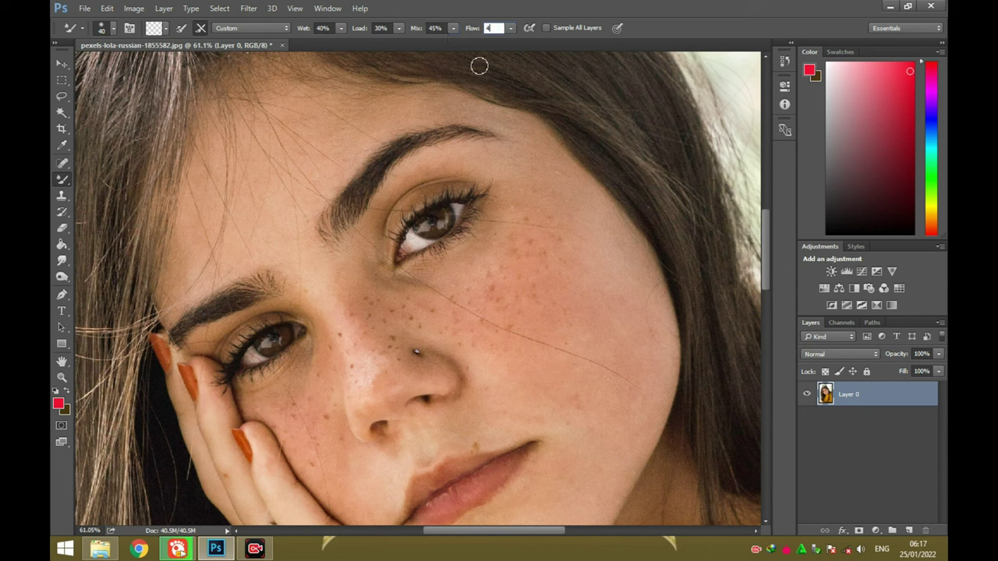
pyautogui.press('Return')
# Enlarge the Mixer Brush to 100, blend skin above the left eye, undoing one cheek stroke.
pyautogui.press(']')
pyautogui.press(']')
pyautogui.press(']')
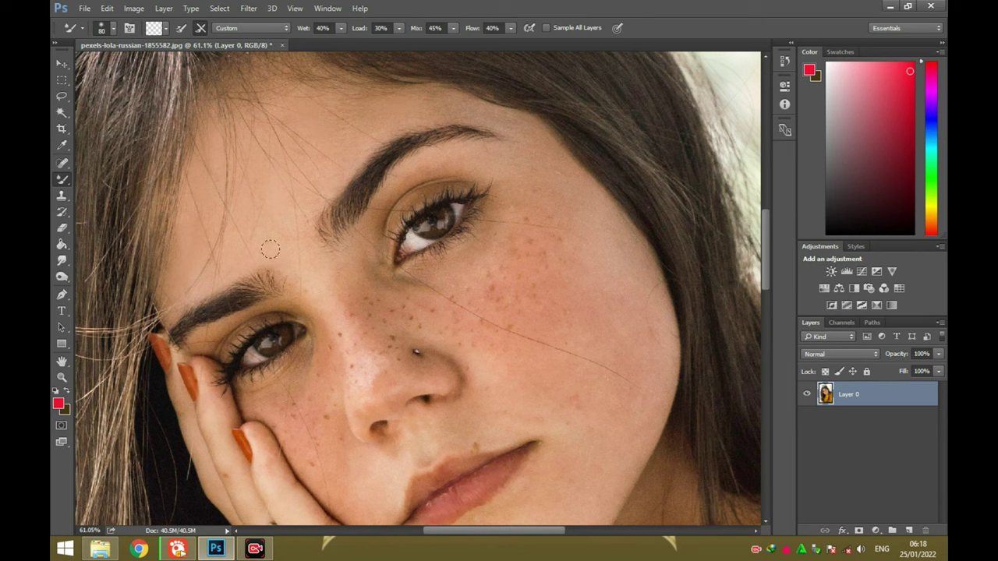
pyautogui.moveTo(301, 308); pyautogui.dragTo(225, 343)
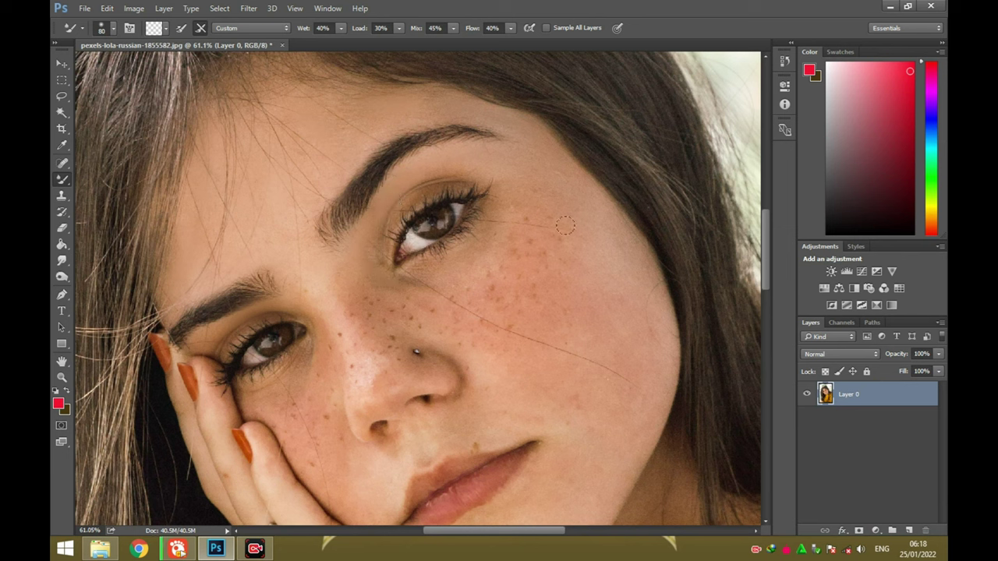
pyautogui.press(']')
pyautogui.press(']')
pyautogui.hotkey('ctrl', 'z')
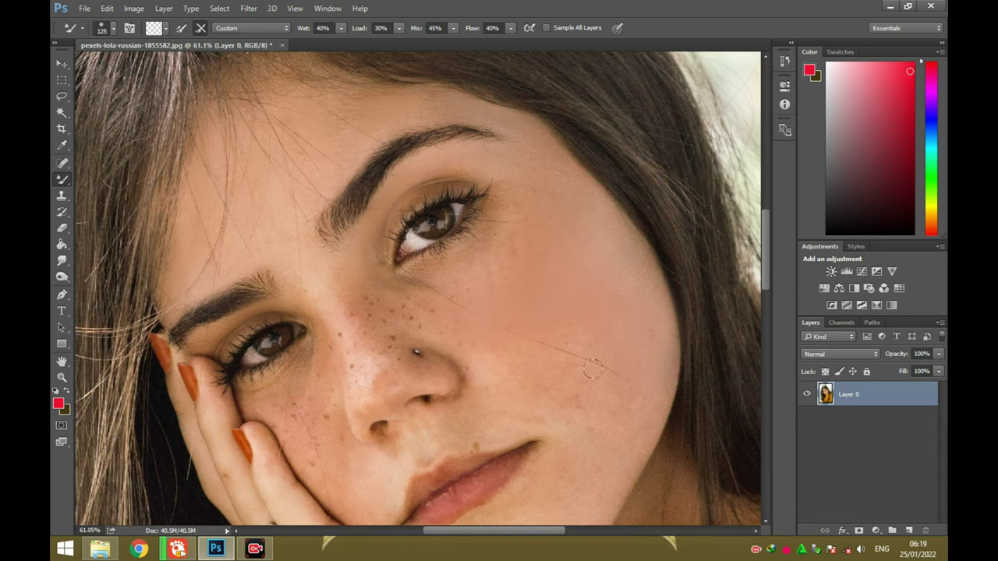
pyautogui.moveTo(616, 410); pyautogui.dragTo(608, 253)
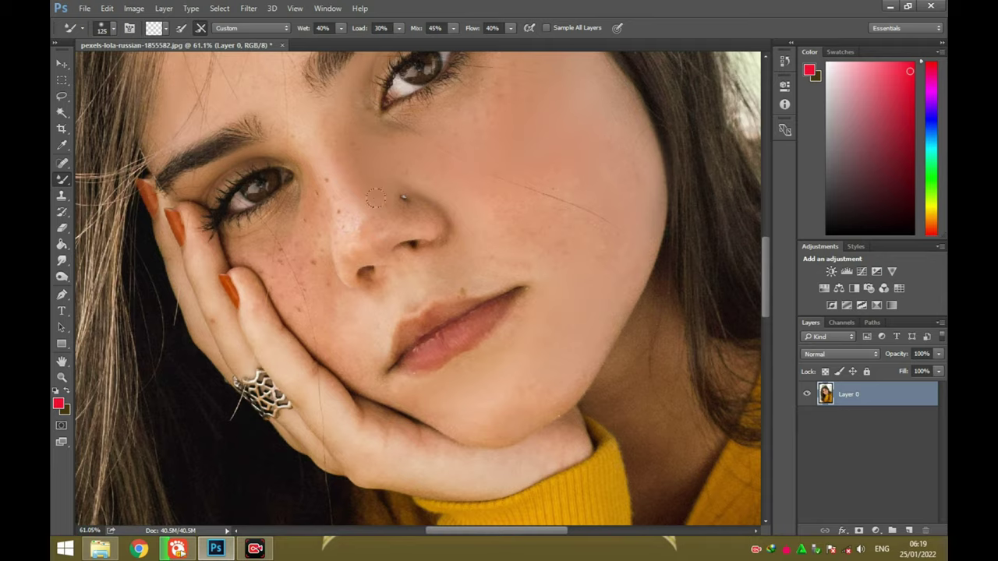
# Pan the view to frame the eyebrows, both eyes and nose, and shrink the brush.
pyautogui.moveTo(329, 246); pyautogui.dragTo(405, 181)
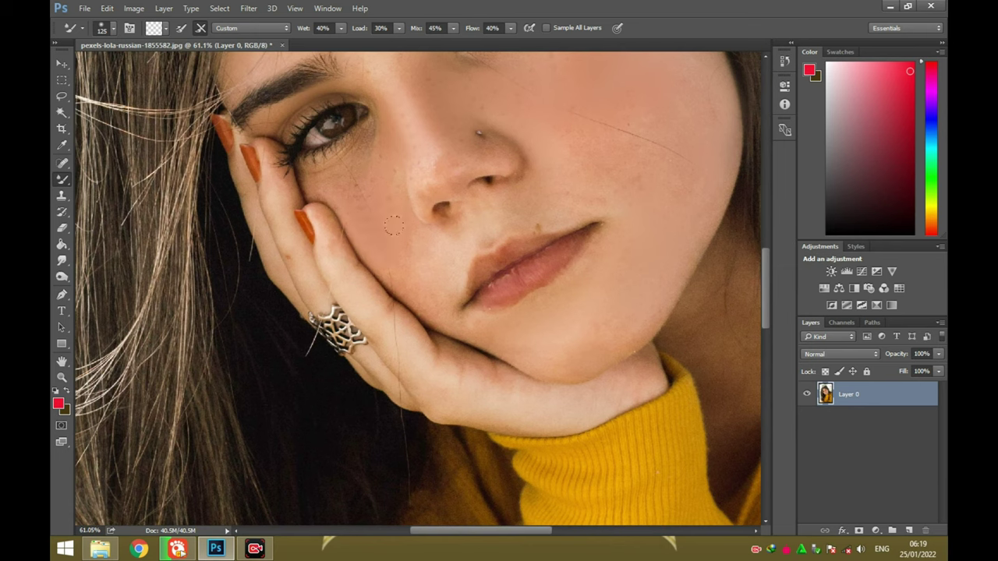
pyautogui.scroll(3, 412, 296)
pyautogui.hscroll(-2, 412, 297)
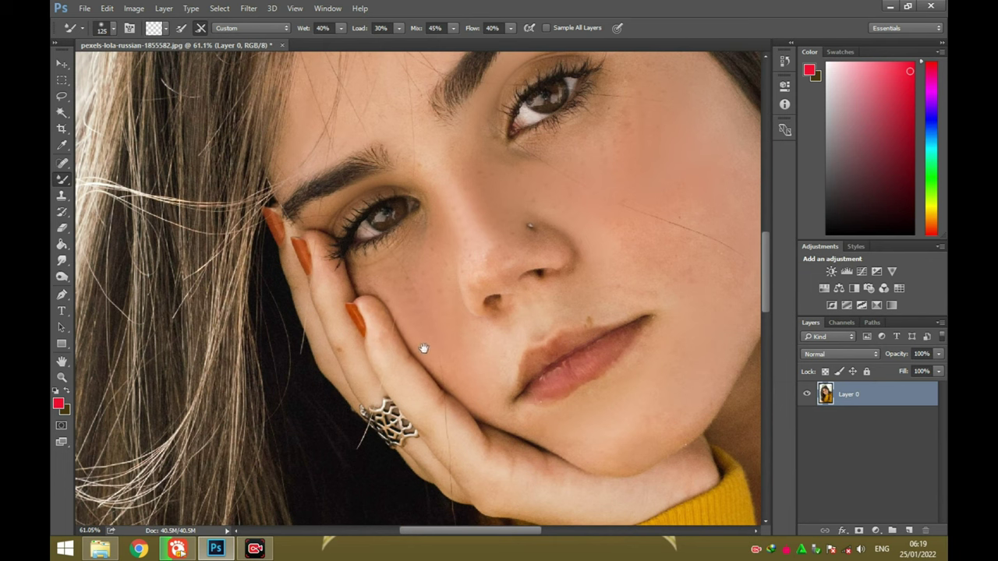
pyautogui.moveTo(424, 347); pyautogui.dragTo(307, 171)
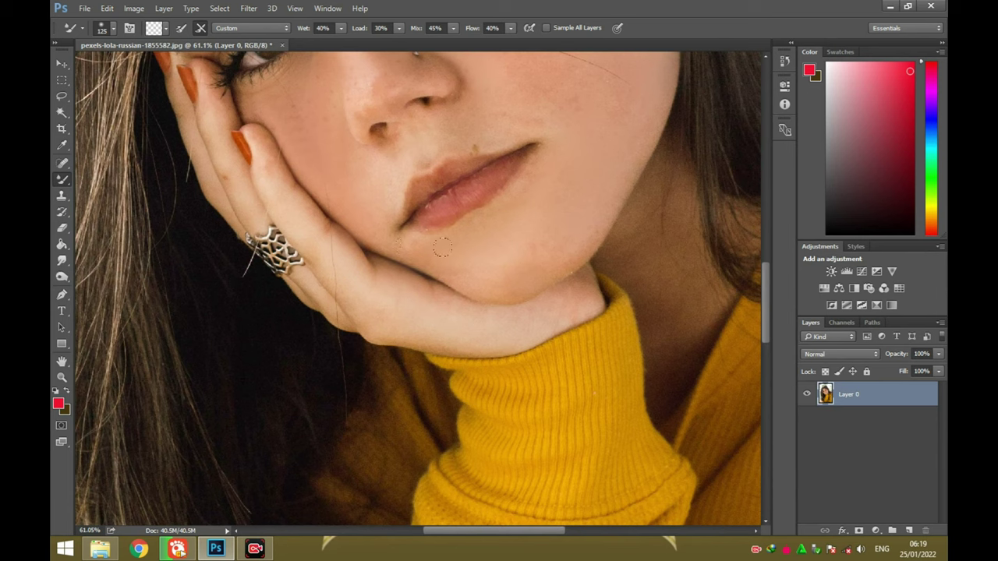
pyautogui.moveTo(485, 191); pyautogui.dragTo(379, 260)
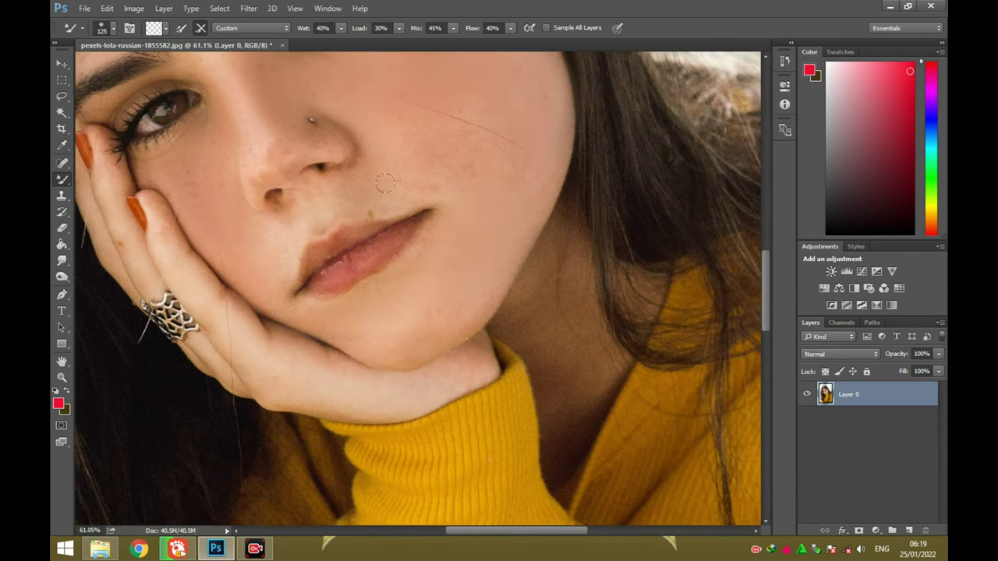
pyautogui.moveTo(390, 138); pyautogui.dragTo(399, 251)
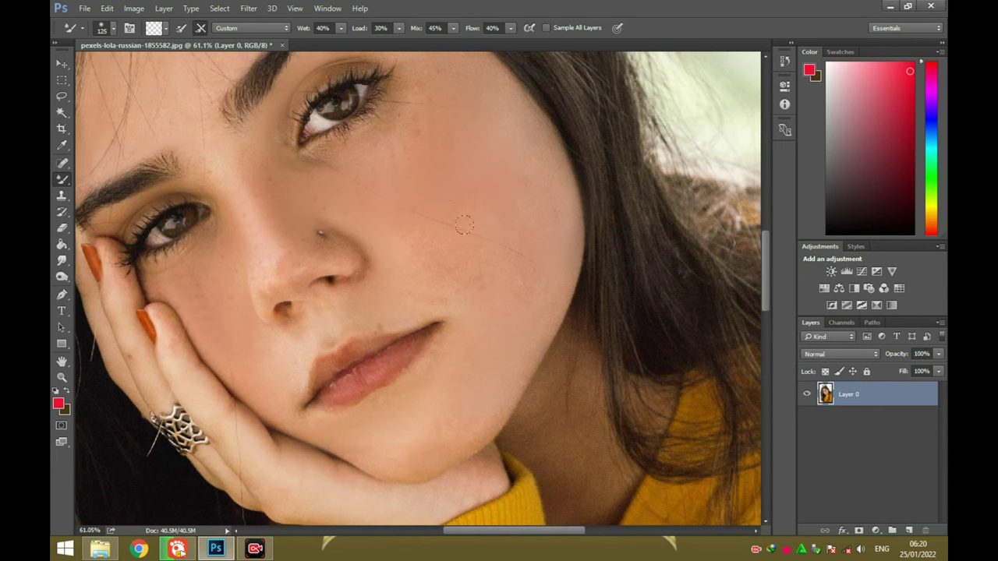
pyautogui.moveTo(464, 226); pyautogui.dragTo(417, 174)
pyautogui.moveTo(391, 222); pyautogui.dragTo(332, 271)
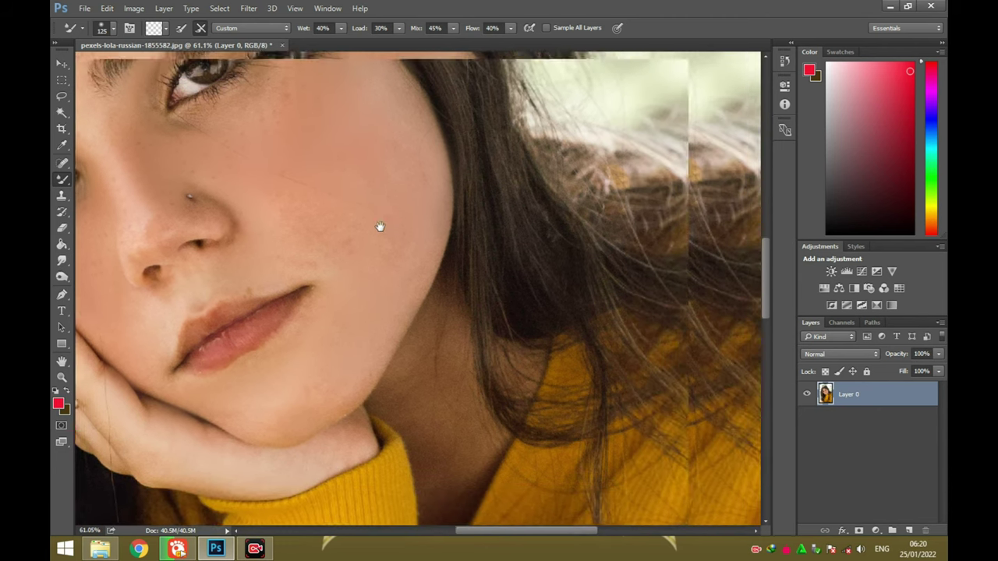
pyautogui.moveTo(386, 236)
pyautogui.mouseDown()
pyautogui.moveTo(379, 167)
pyautogui.moveTo(392, 335)
pyautogui.mouseUp()
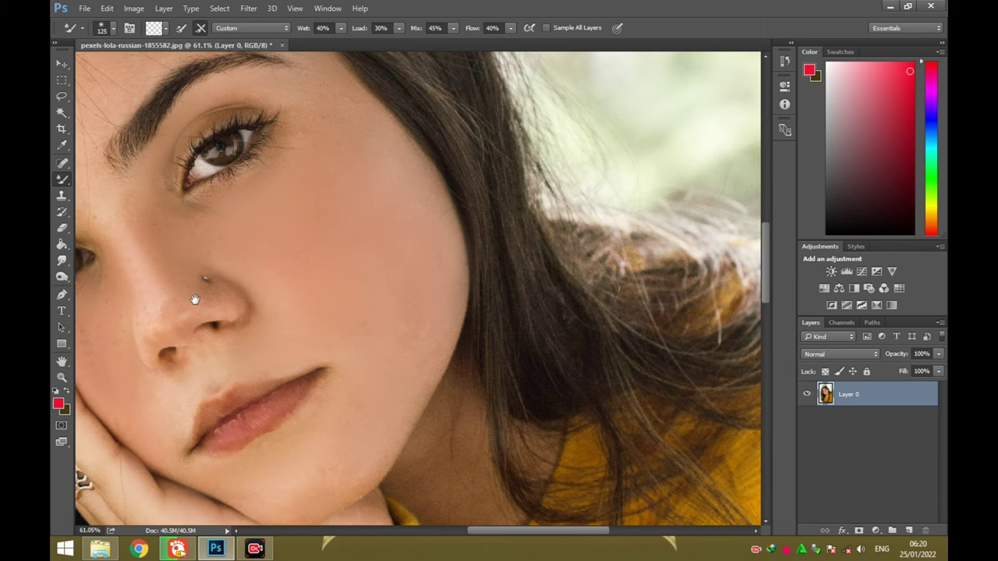
pyautogui.moveTo(195, 300); pyautogui.dragTo(339, 344)
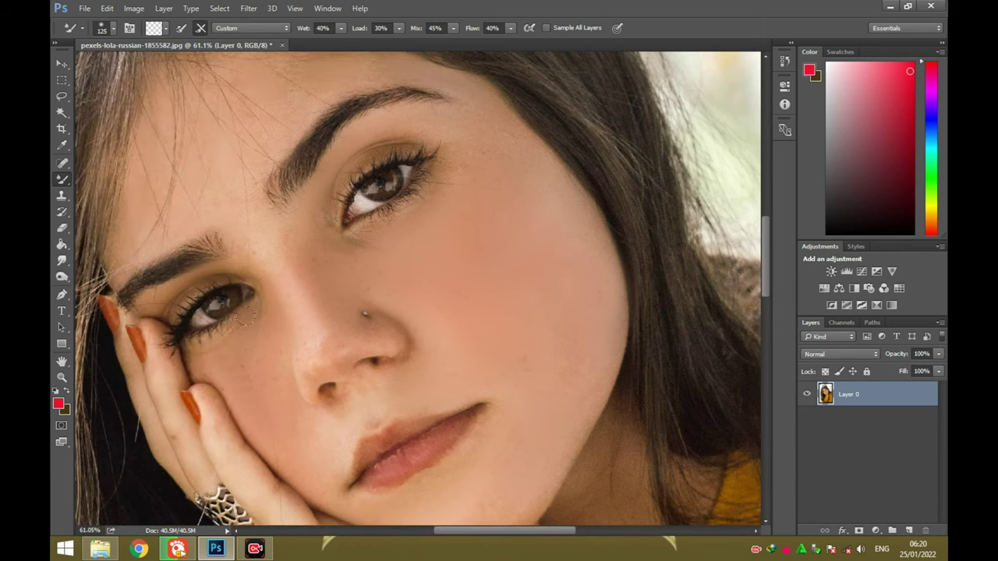
pyautogui.moveTo(303, 210); pyautogui.dragTo(269, 355)
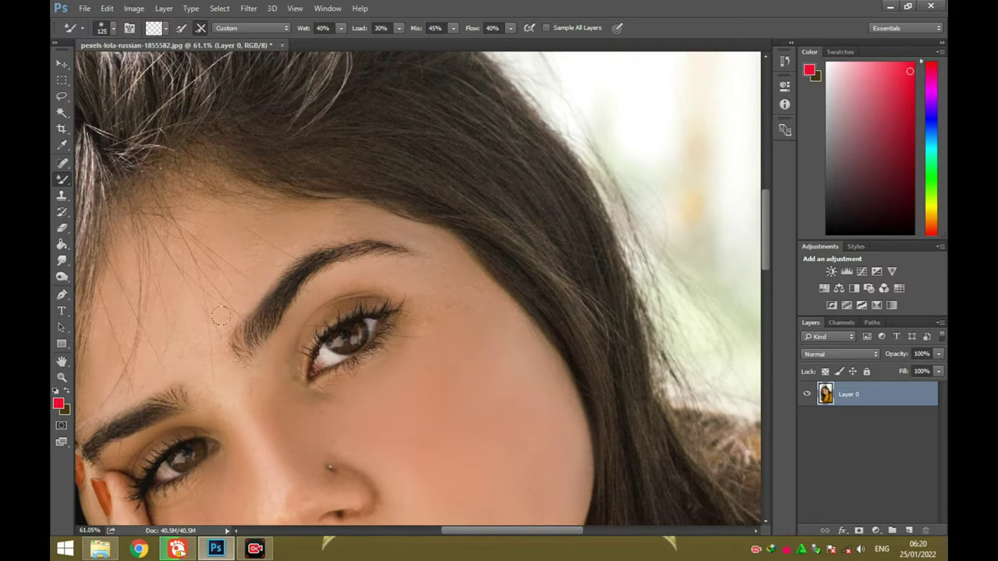
pyautogui.moveTo(258, 363); pyautogui.dragTo(340, 285)
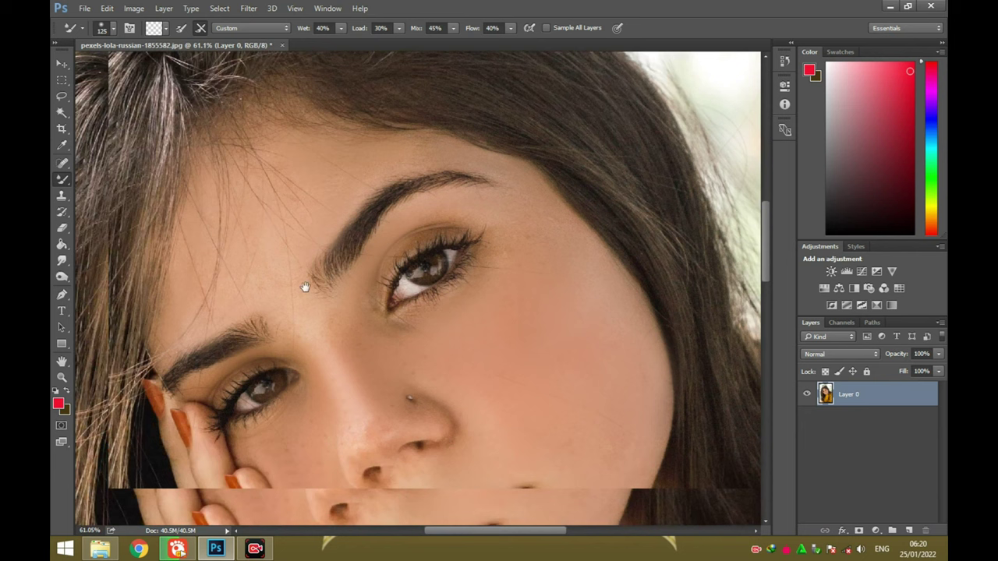
pyautogui.press('[')
pyautogui.press('[')
# With a size-70 brush, blend the upper eyelid and stray eyebrow hairs into the skin.
pyautogui.press('[')
pyautogui.press('[')
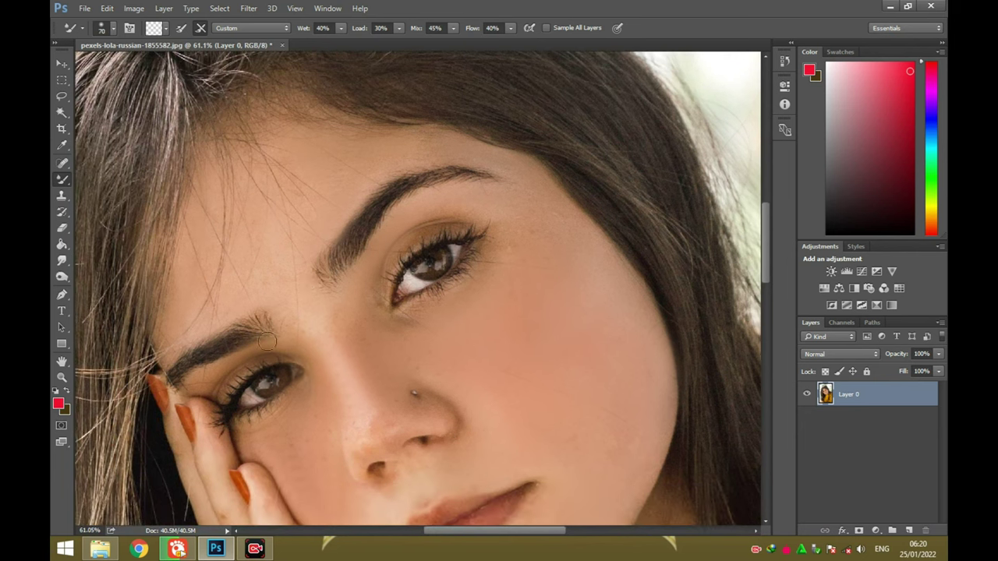
pyautogui.press('[')
pyautogui.press('[')
pyautogui.scroll(3, 413, 189)
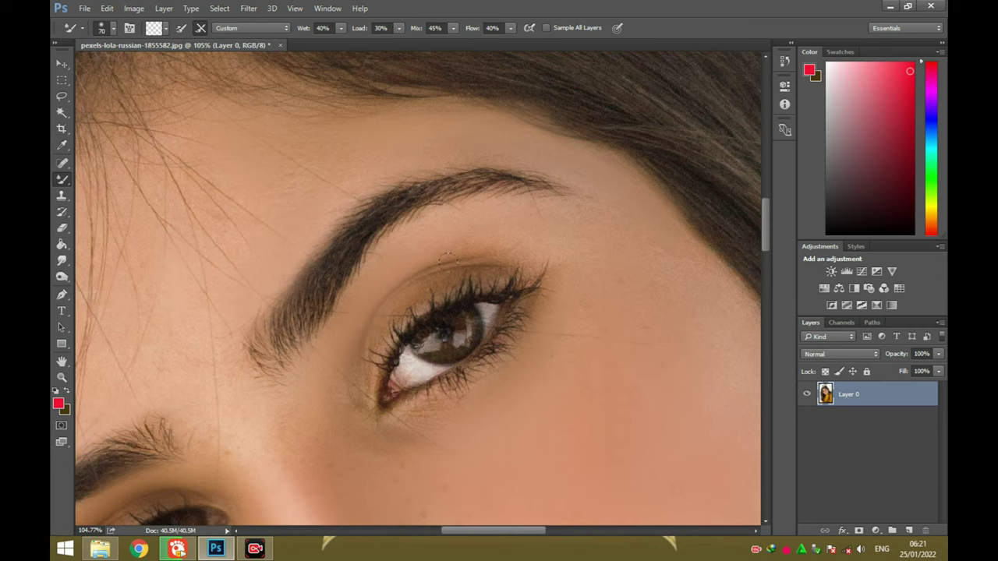
pyautogui.moveTo(448, 259); pyautogui.dragTo(413, 290)
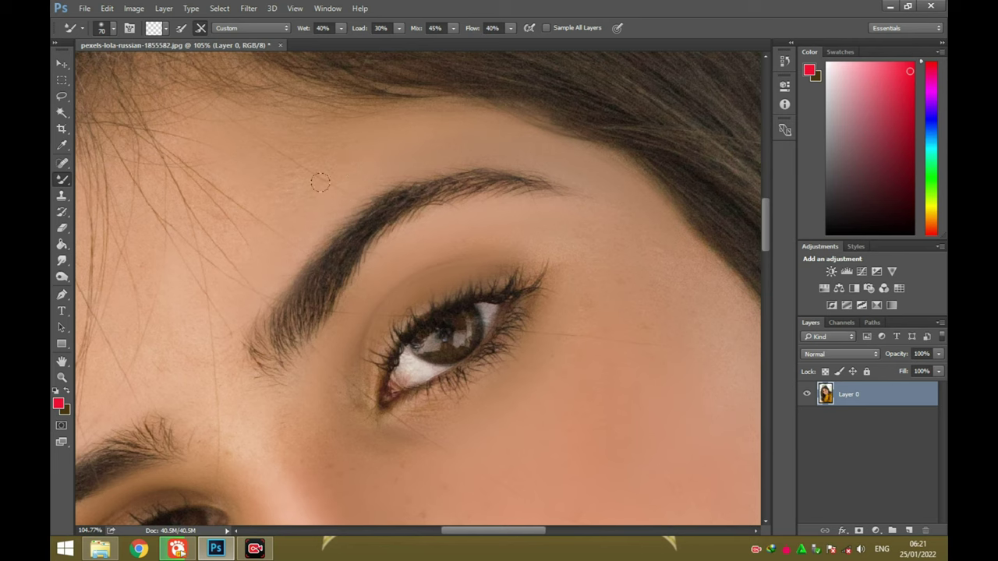
pyautogui.moveTo(222, 319); pyautogui.dragTo(264, 360)
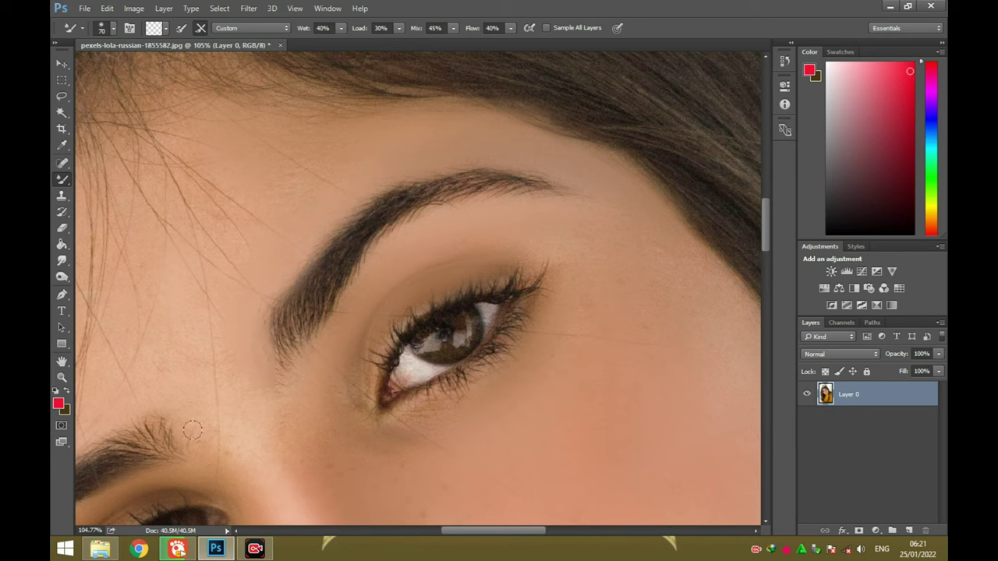
pyautogui.moveTo(129, 407); pyautogui.dragTo(163, 429)
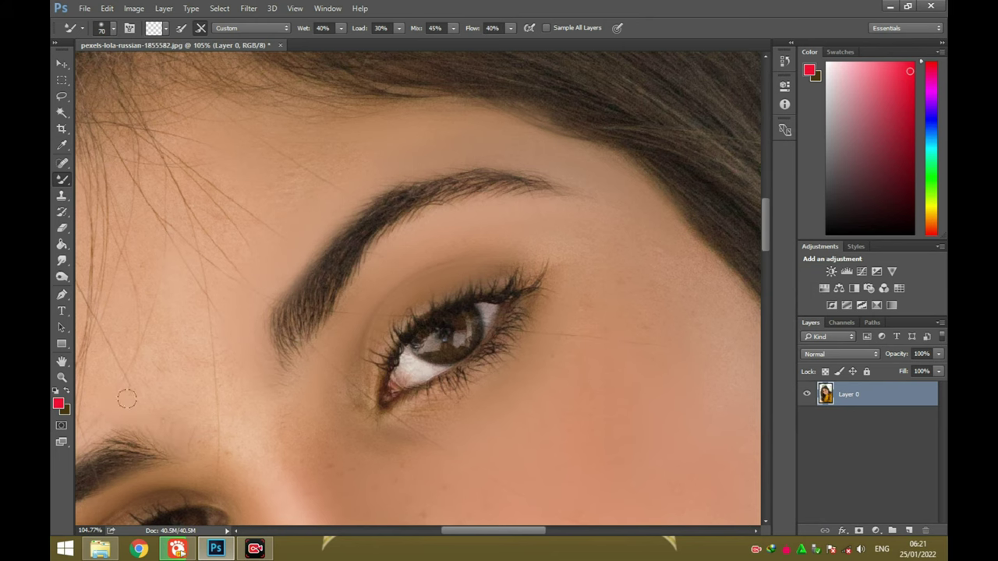
# Blend the shadow down the neck below the chin, then zoom out to see the portrait.
pyautogui.scroll(-2, 180, 422)
pyautogui.scroll(-2, 191, 413)
pyautogui.scroll(-2, 207, 402)
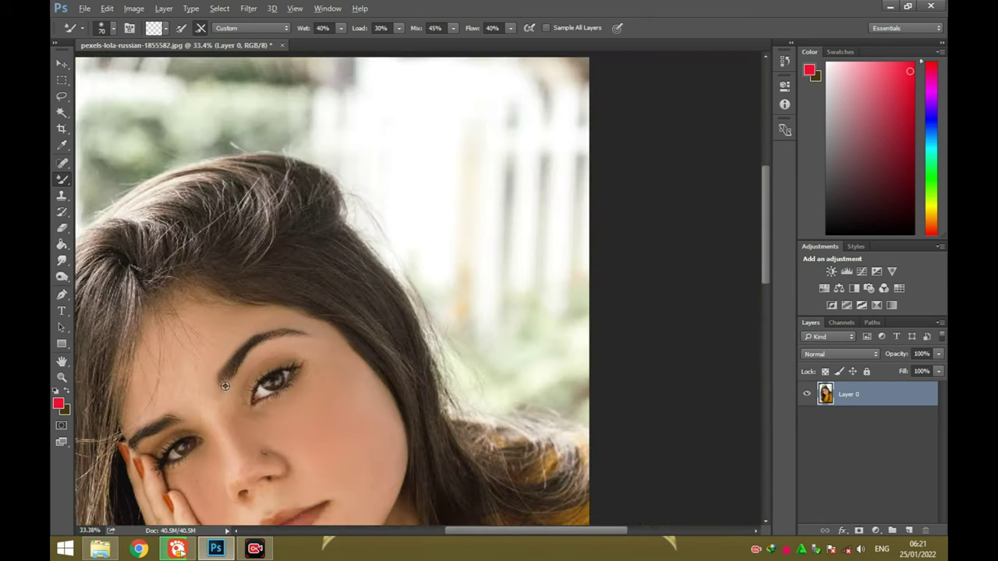
pyautogui.scroll(-2, 234, 386)
pyautogui.scroll(-1, 265, 390)
pyautogui.scroll(1, 351, 350)
pyautogui.scroll(2, 447, 291)
pyautogui.scroll(2, 296, 213)
pyautogui.scroll(2, 327, 242)
pyautogui.scroll(1, 374, 273)
pyautogui.scroll(2, 394, 301)
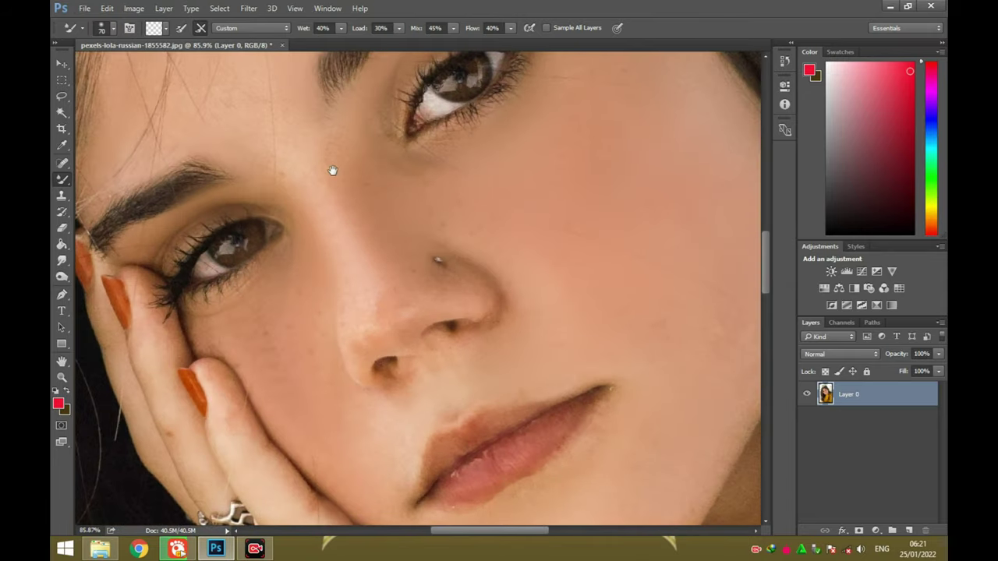
pyautogui.moveTo(332, 167); pyautogui.dragTo(378, 371)
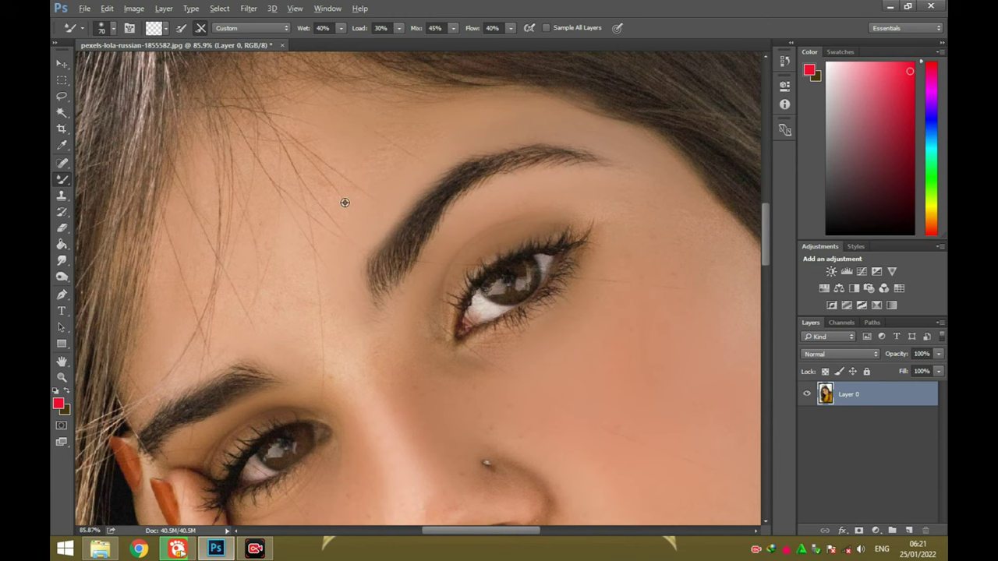
pyautogui.scroll(-2, 355, 210)
pyautogui.scroll(-1, 365, 217)
pyautogui.scroll(-2, 468, 203)
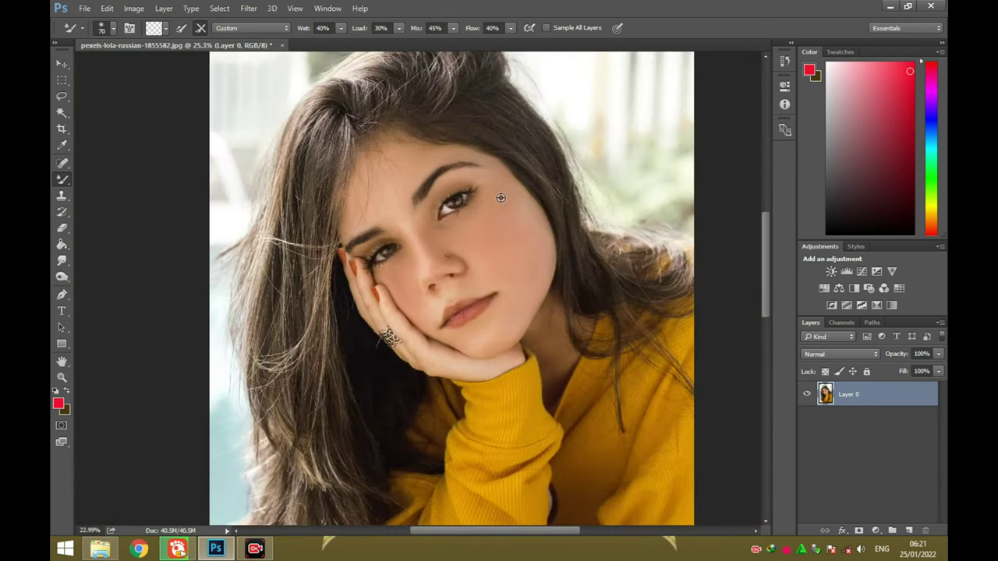
pyautogui.scroll(-1, 535, 351)
pyautogui.scroll(4, 595, 303)
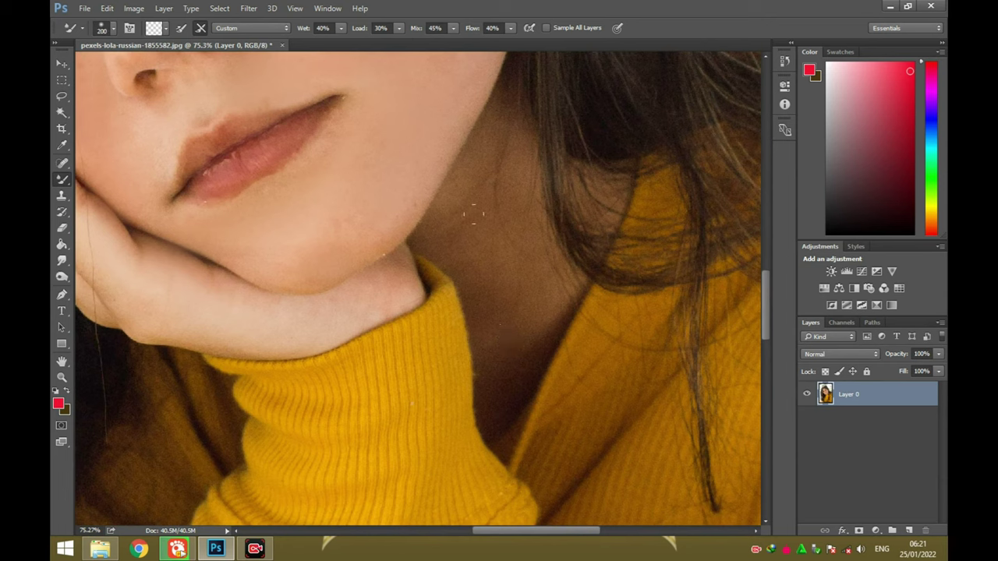
pyautogui.moveTo(474, 165); pyautogui.dragTo(486, 339)
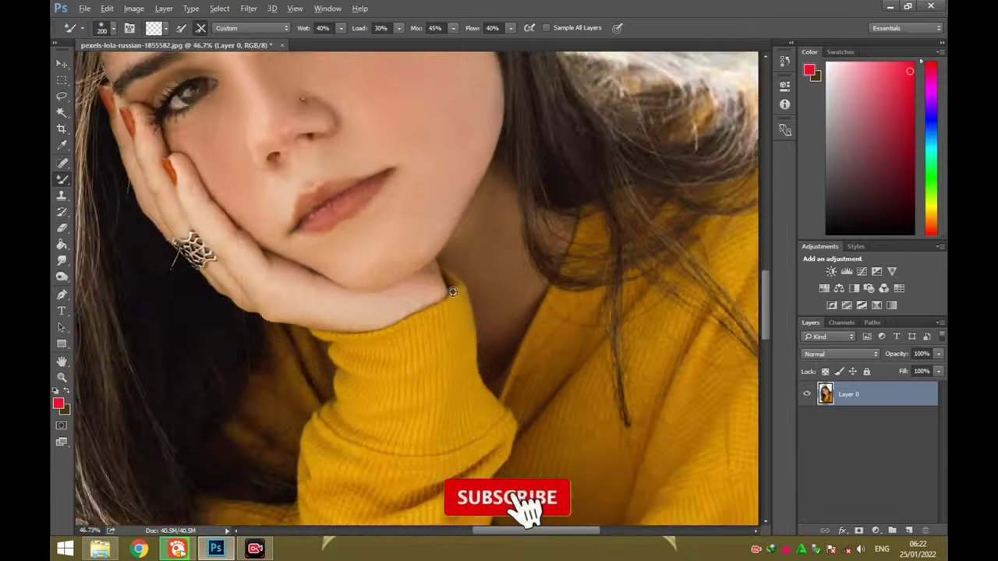
pyautogui.scroll(-5, 453, 291)
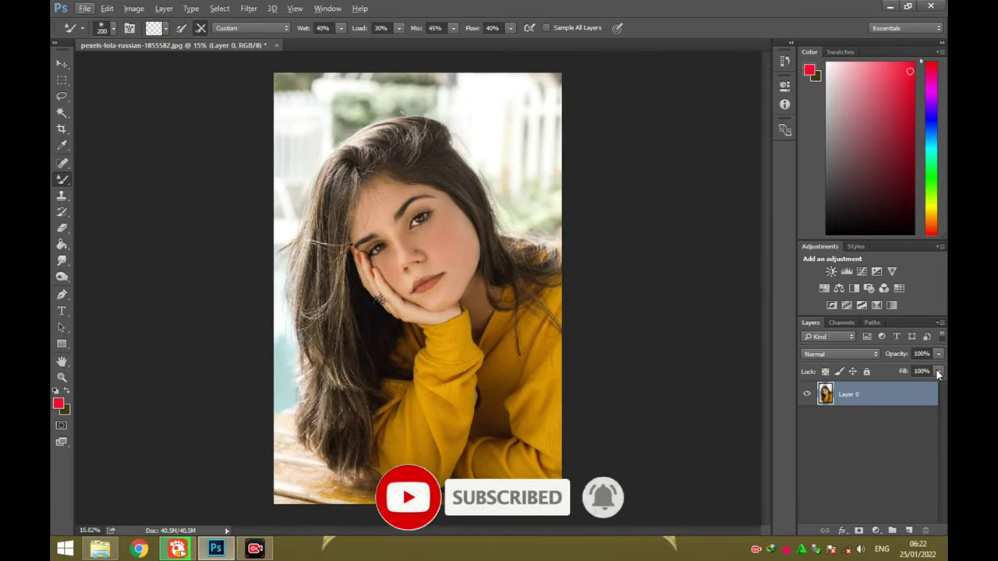
# Add a Color Lookup adjustment layer and apply the first 3DLUT preset.
pyautogui.click(874, 531)
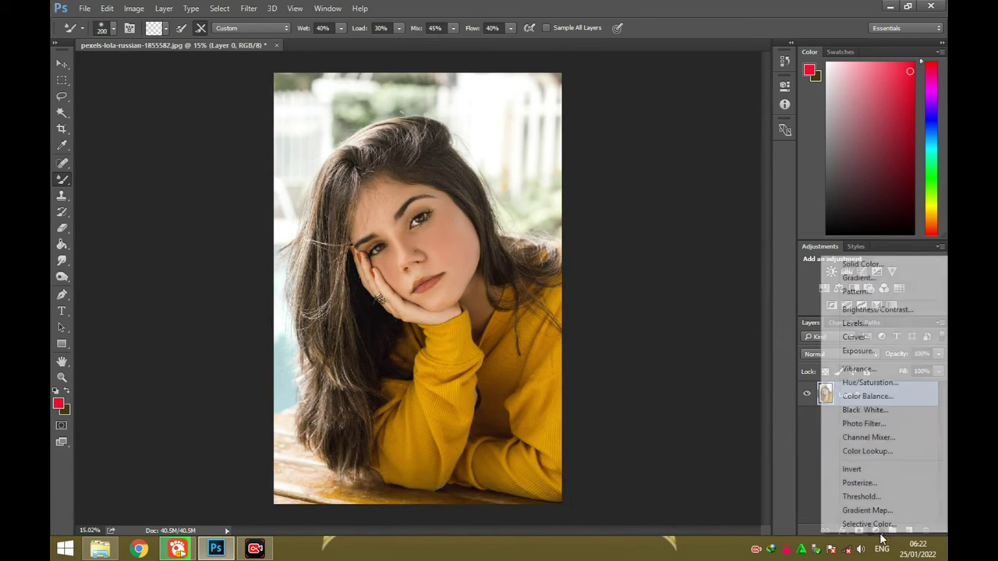
pyautogui.click(842, 448)
pyautogui.click(685, 117)
pyautogui.click(684, 116)
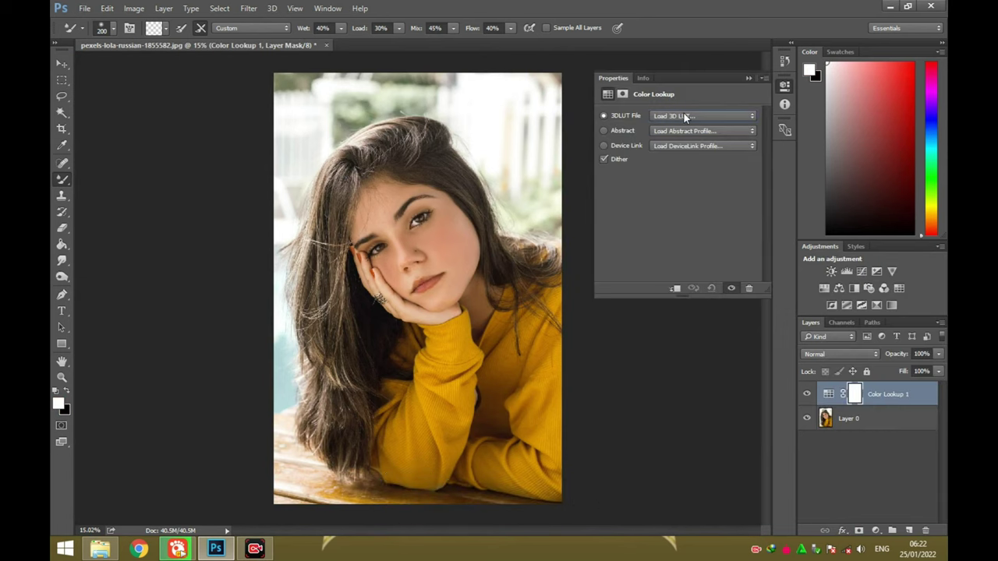
# Try looks like Crisp_Winter, DropBlues and FoggyNight, settling on Kodak 5205 Fuji 3510.
pyautogui.press('Down')
pyautogui.press('Down')
pyautogui.press('Down')
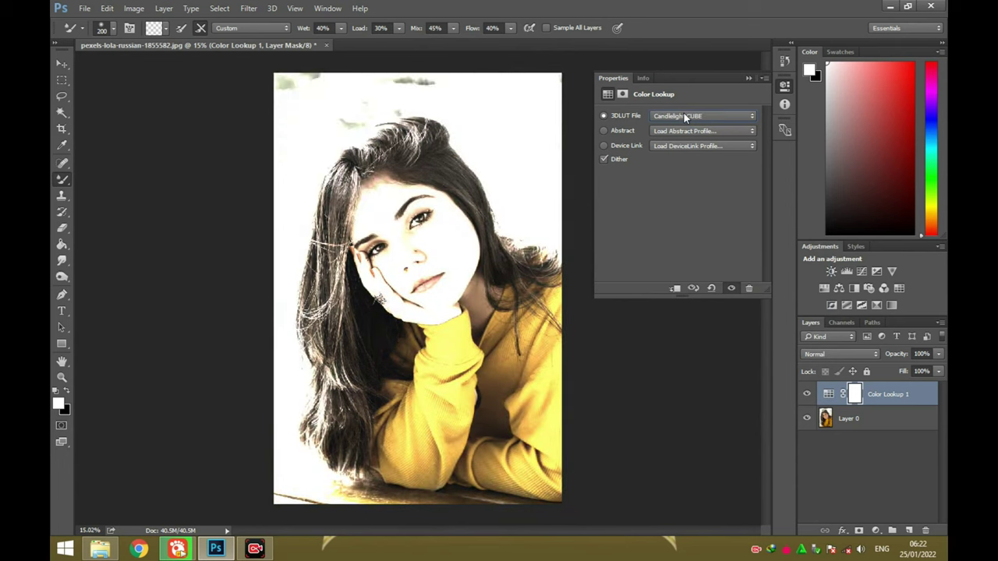
pyautogui.press('Down')
pyautogui.press('Down')
pyautogui.press('Down')
pyautogui.press('Down')
pyautogui.press('Up')
pyautogui.press('Up')
pyautogui.press('Down')
pyautogui.press('Down')
pyautogui.press('Down')
pyautogui.press('Down')
pyautogui.press('Down')
pyautogui.press('Down')
pyautogui.press('Down')
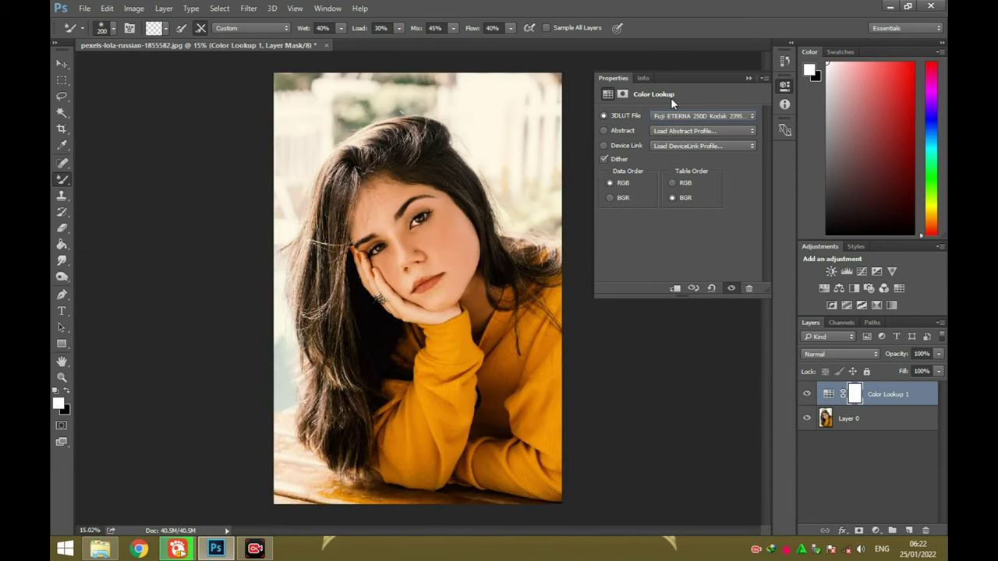
pyautogui.press('Down')
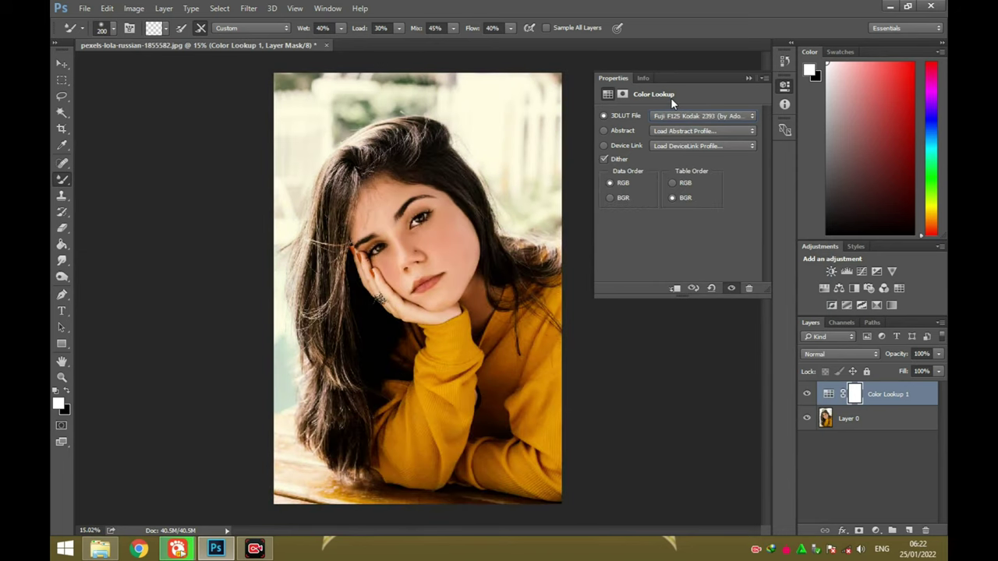
pyautogui.press('Down')
pyautogui.press('Down')
pyautogui.press('Down')
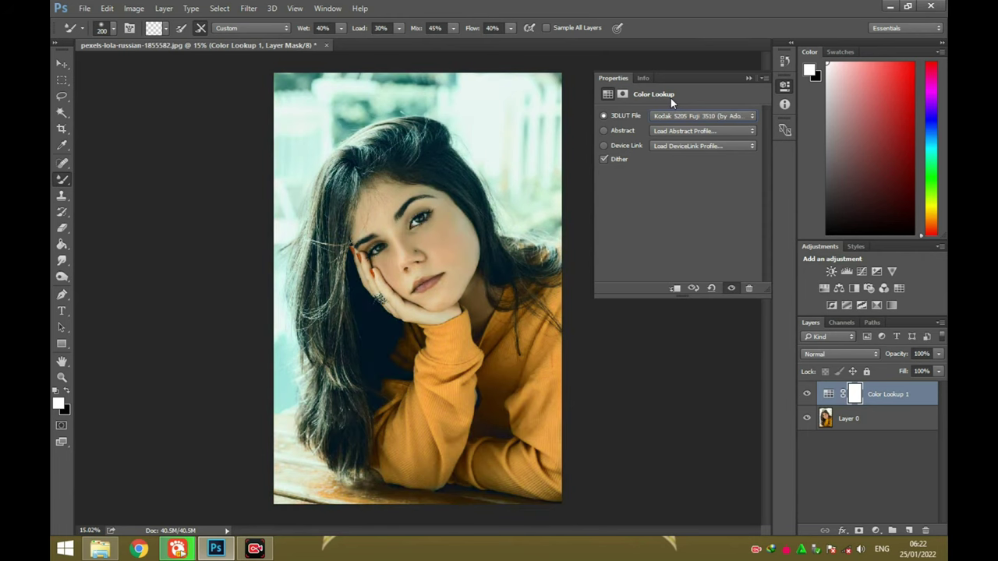
pyautogui.press('Down')
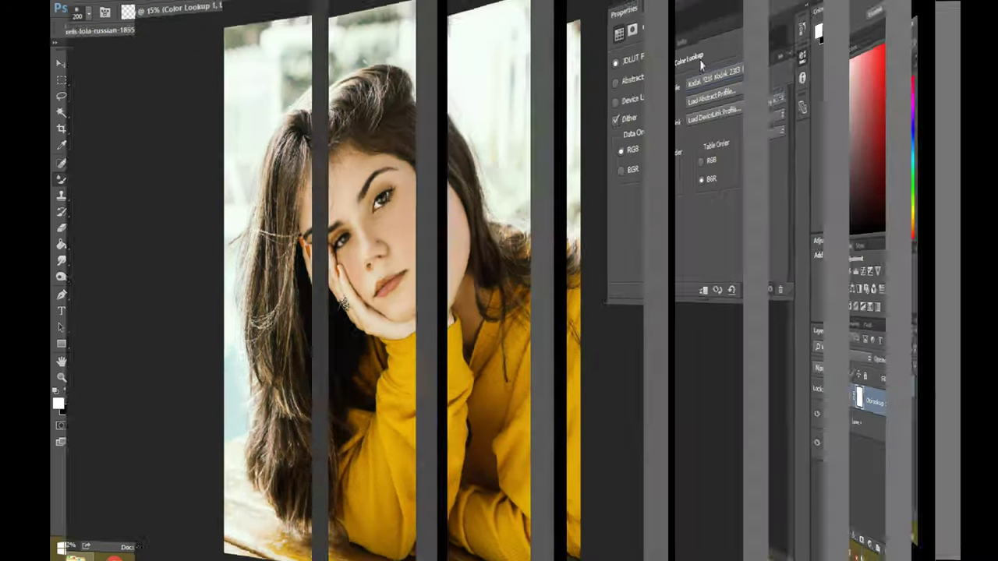